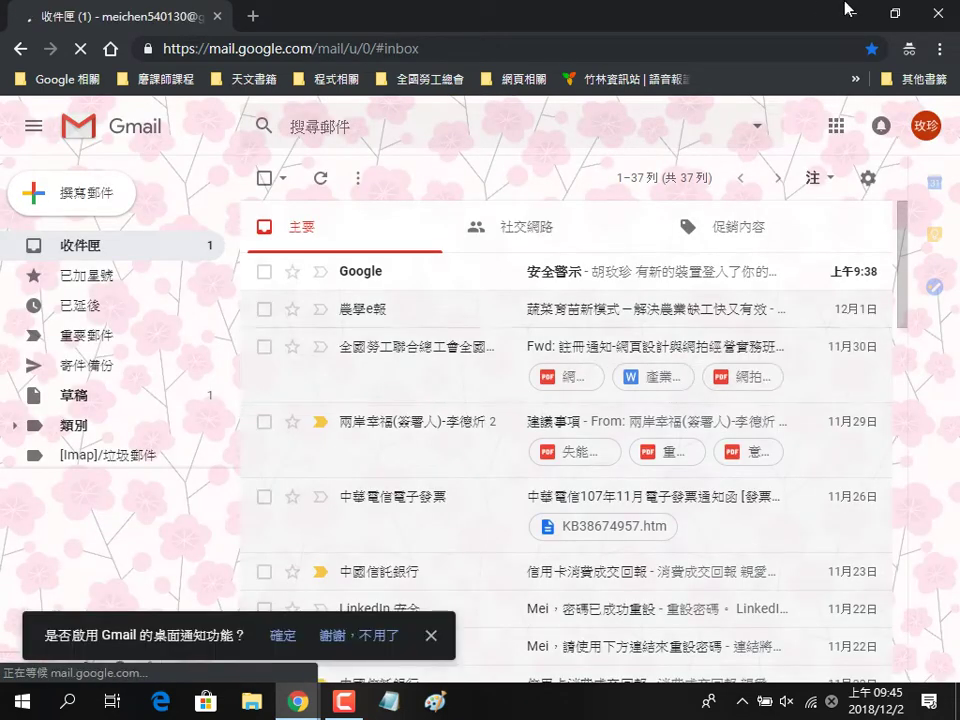
Step: Open Blogger from Gmail's list of Google apps and sign in with the already listed Google account
click(838, 128)
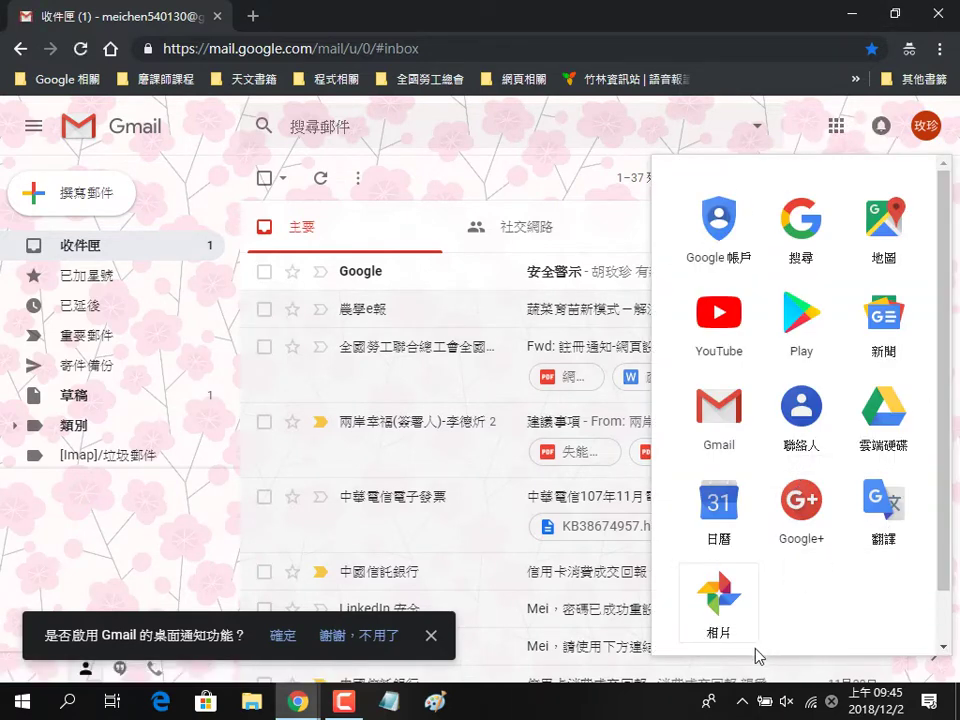
click(943, 646)
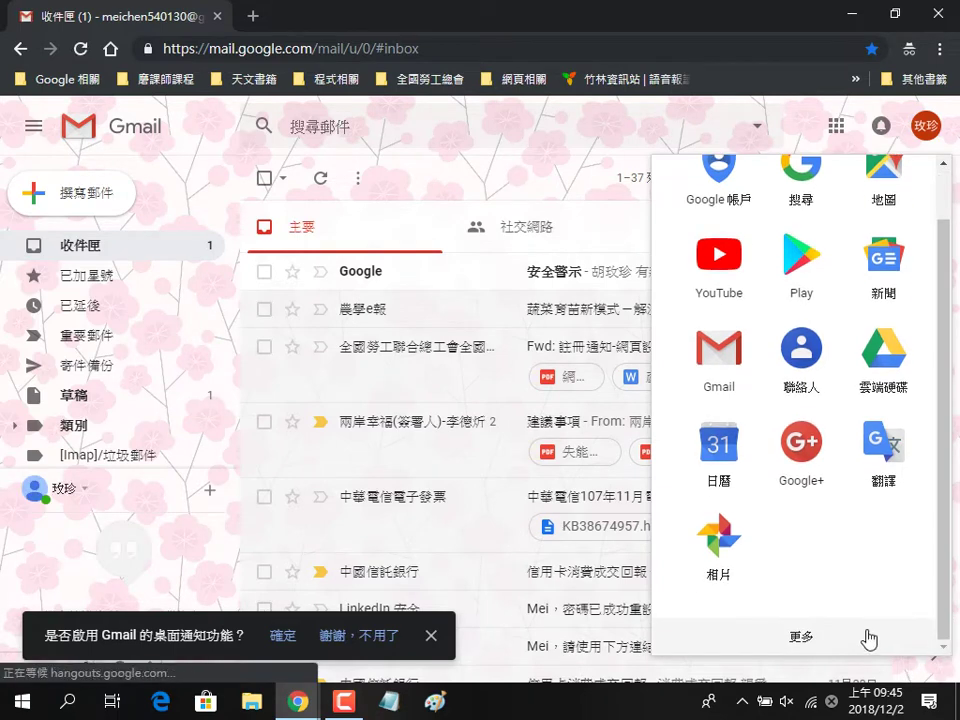
click(812, 641)
click(798, 370)
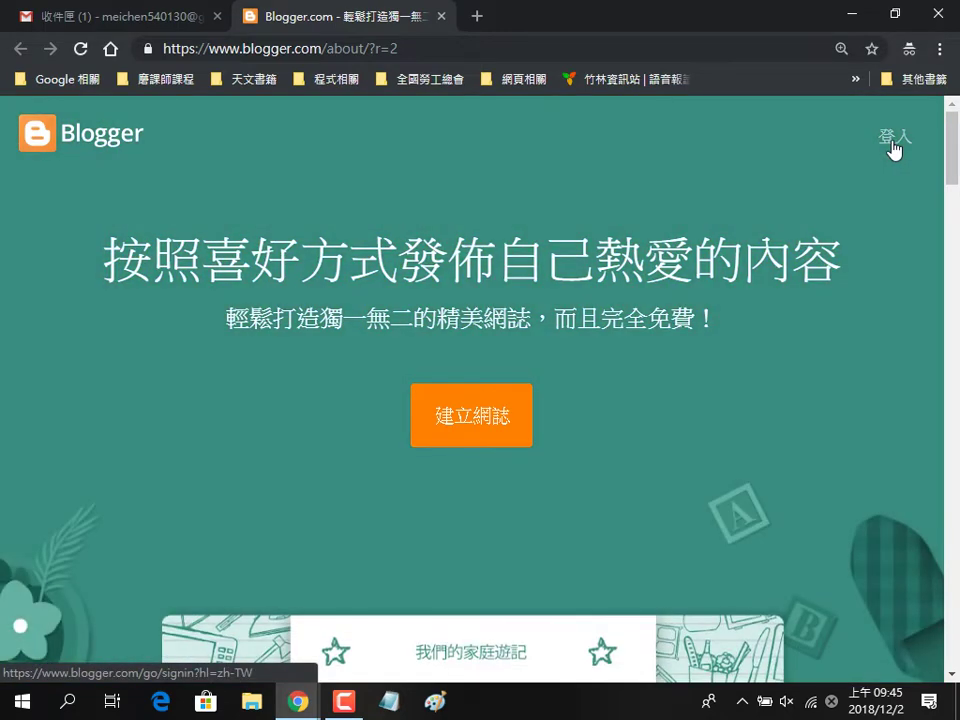
click(896, 142)
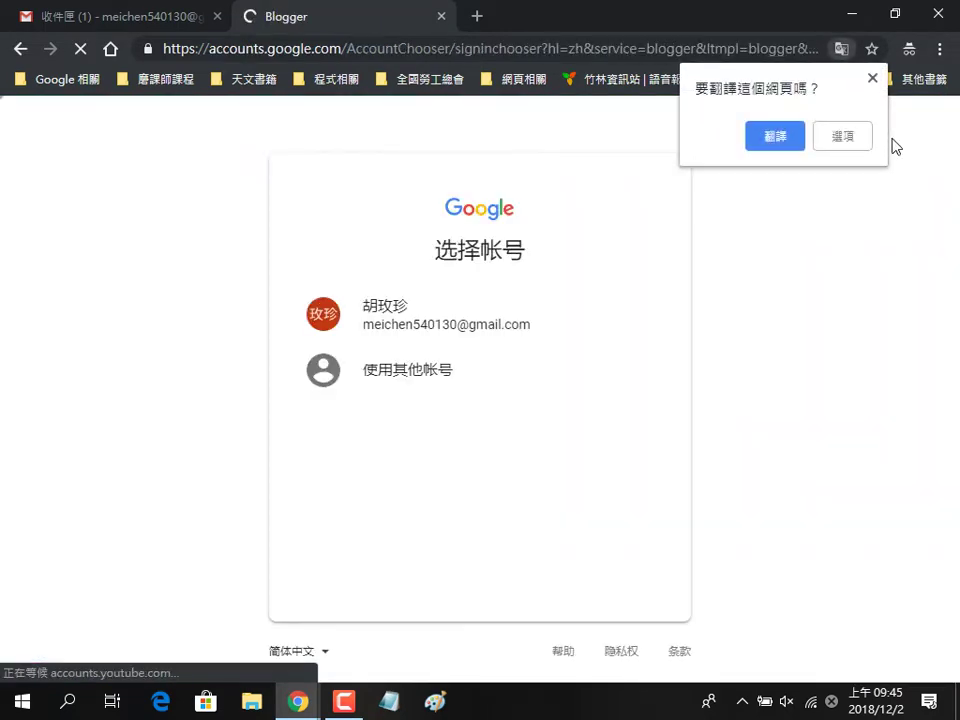
click(397, 334)
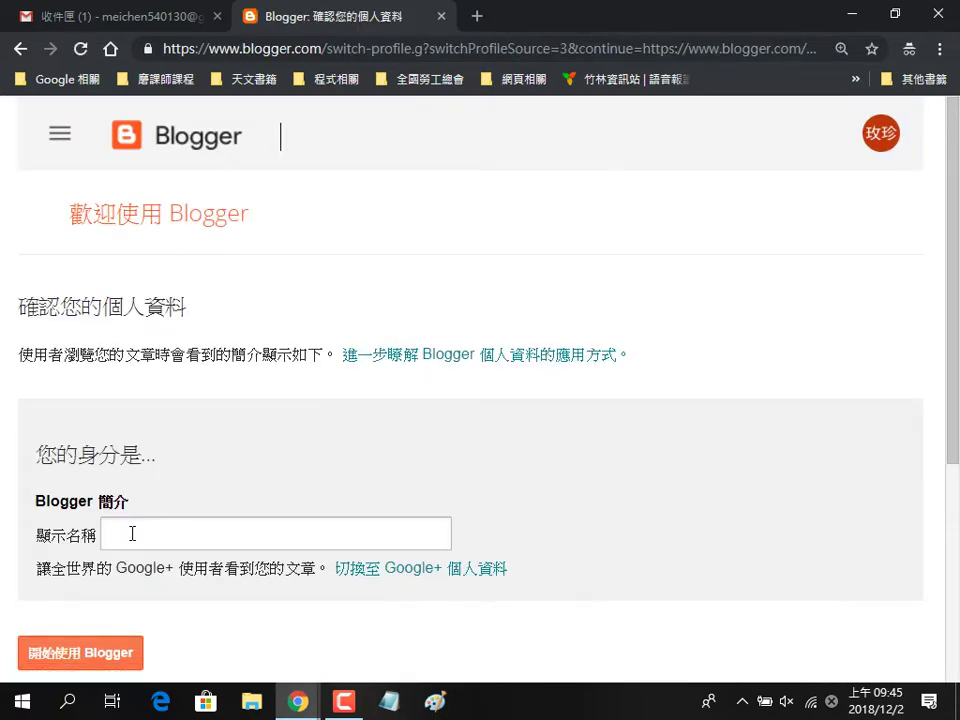
Step: Enter the owner's name followed by "travel" as the Blogger profile's display name and start using Blogger
click(132, 534)
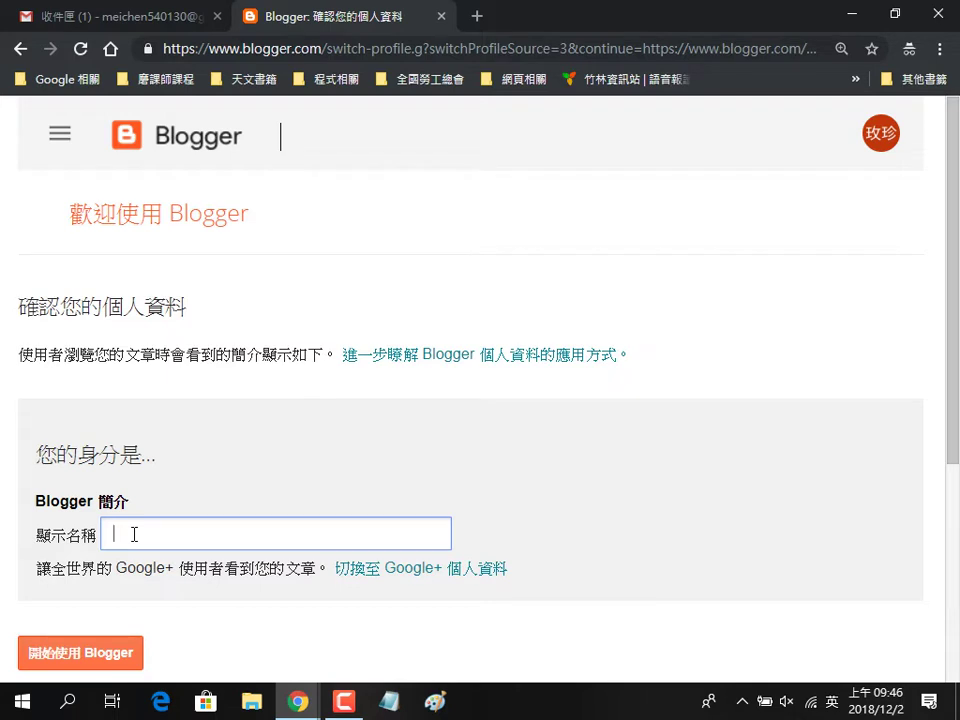
text(m)
key(BackSpace)
text(Meihu)
key(BackSpace)
key(BackSpace)
text(Hu)
text(travel)
click(80, 655)
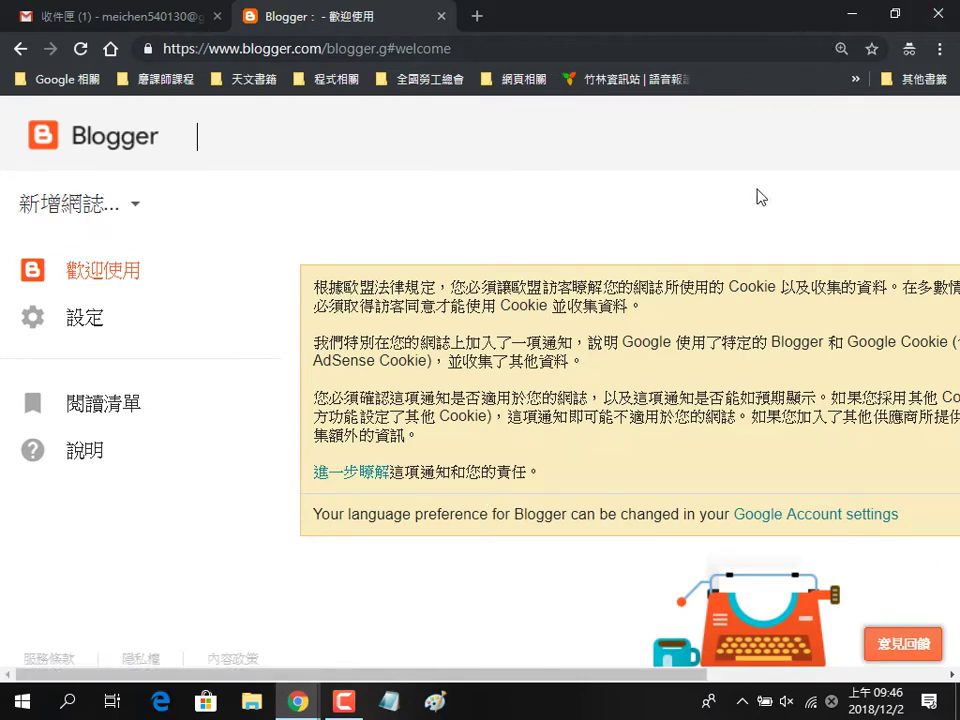
Step: Start creating a new blog and enter the owner's given name as its title
key(ctrl+minus)
key(ctrl+minus)
key(ctrl+minus)
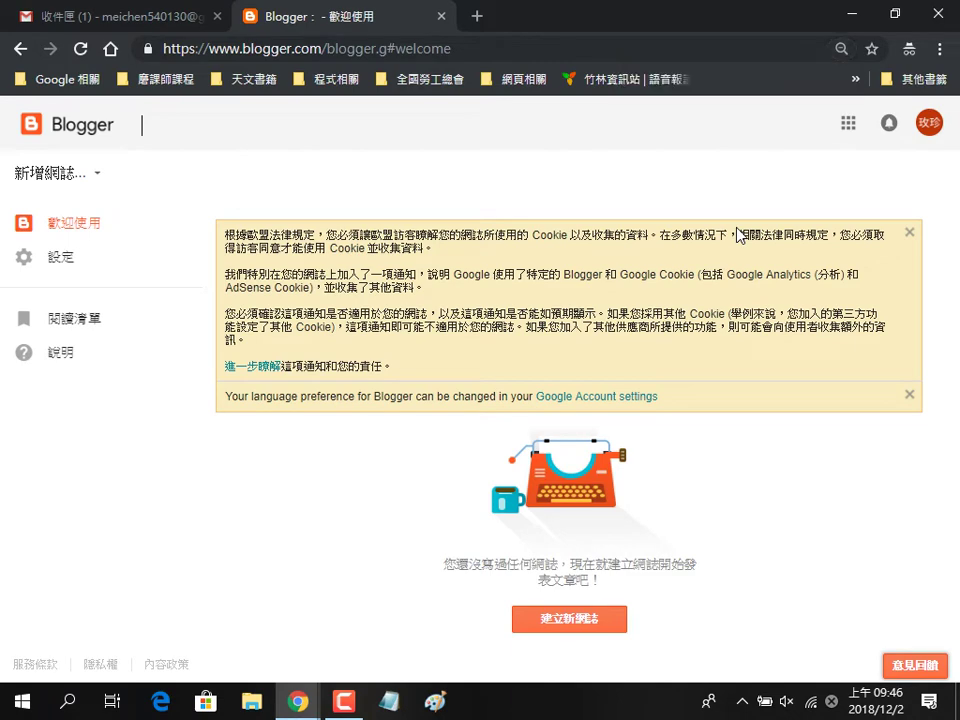
click(569, 620)
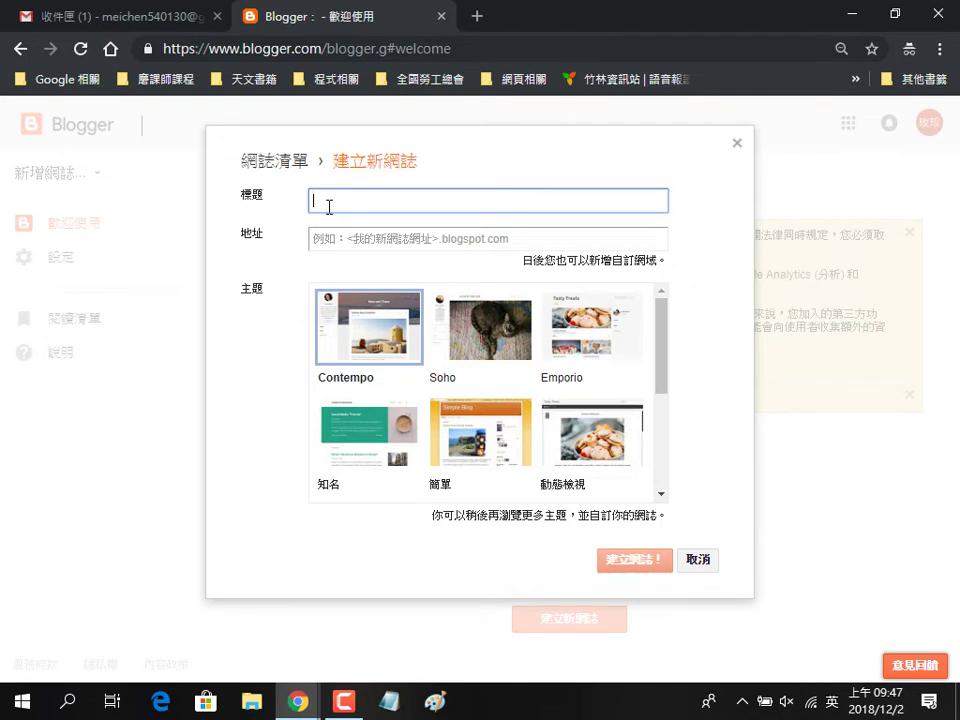
text(Me)
text(i2k7)
key(BackSpace)
key(BackSpace)
key(BackSpace)
key(BackSpace)
text(i)
text(x=)
key(BackSpace)
key(BackSpace)
text(i)
Step: Enter the owner's given name followed directly by "travel" as the blog address and accept the suggested blogspot.com domain
click(326, 238)
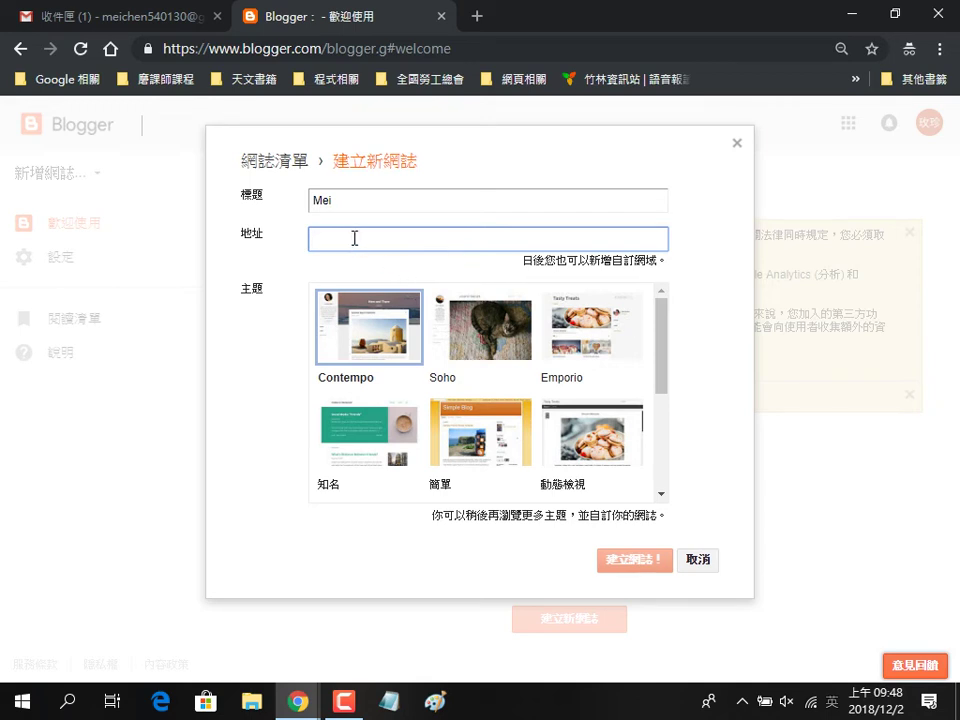
text(Mei)
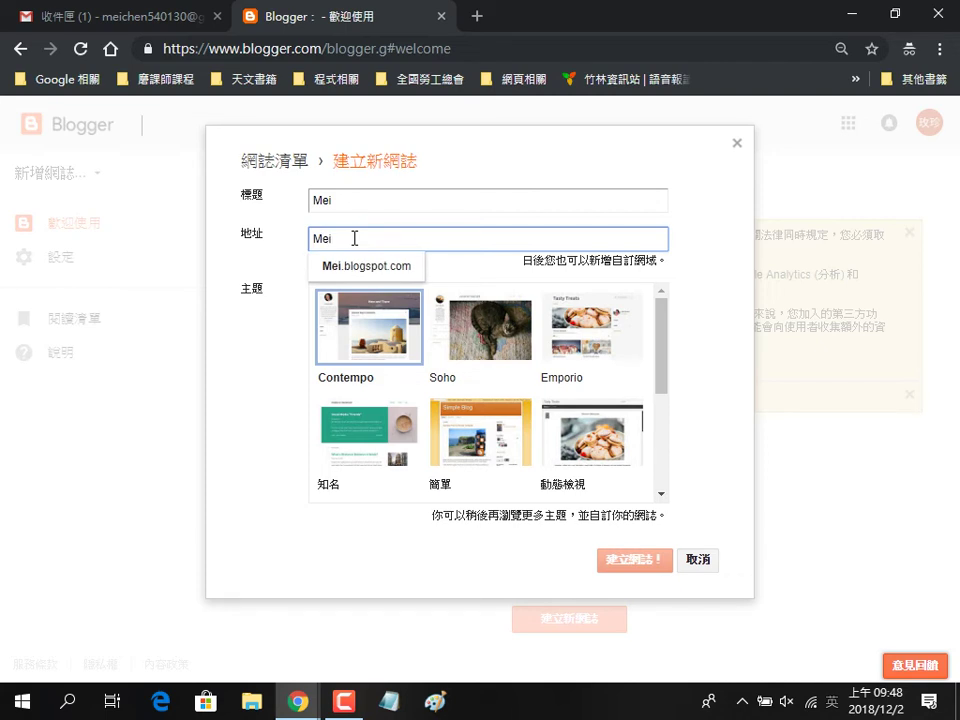
text(travel)
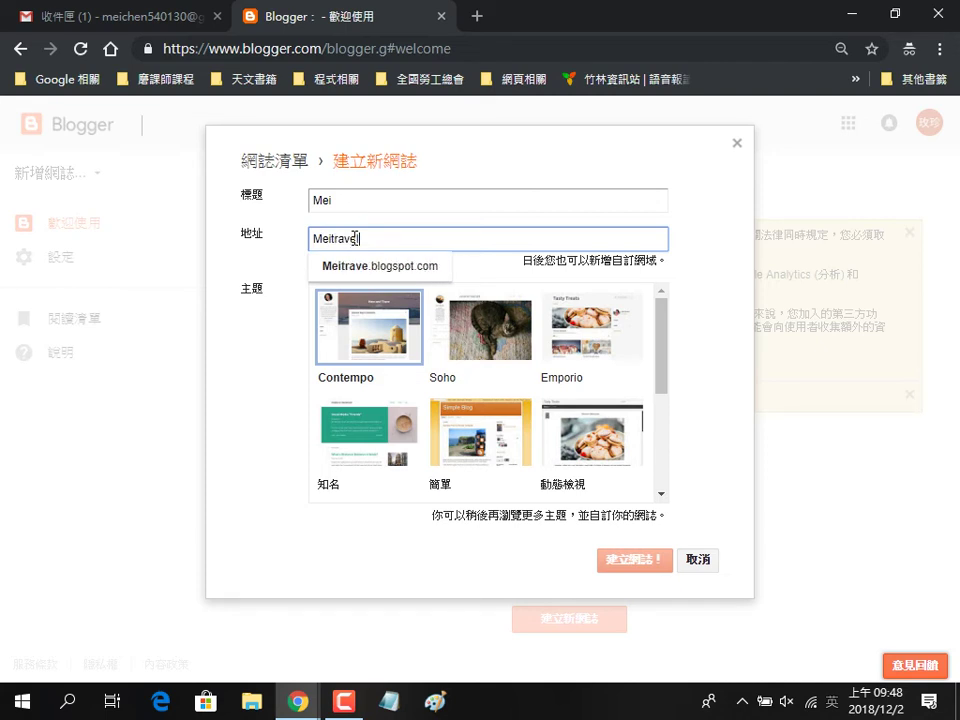
click(420, 275)
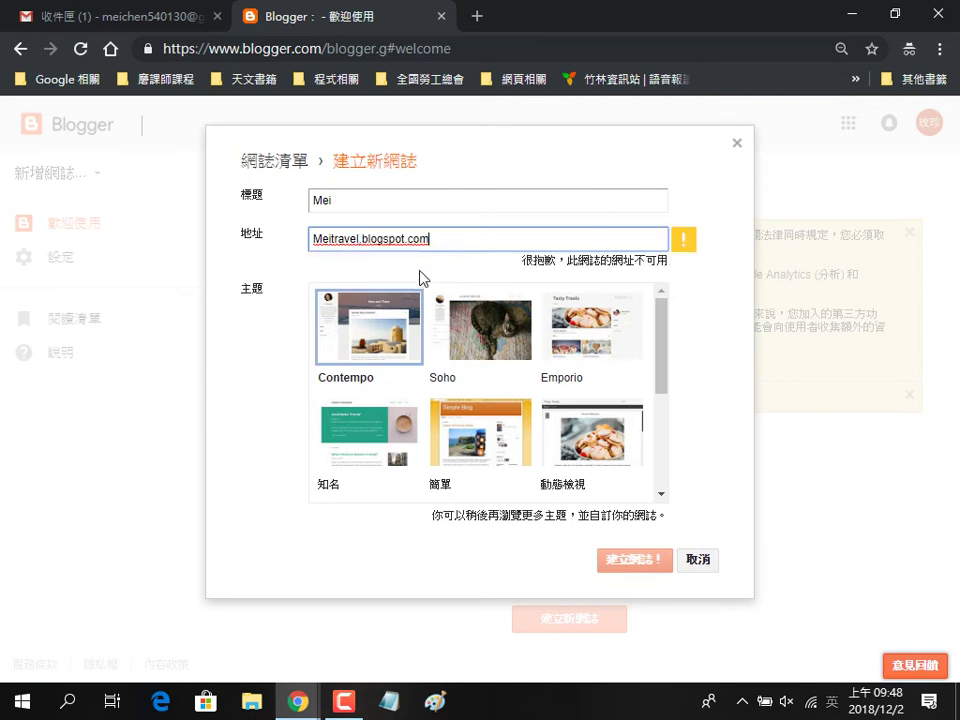
Step: Insert the owner's surname before "travel" in the blog address and accept the suggested blogspot.com address
click(332, 238)
text(Hu)
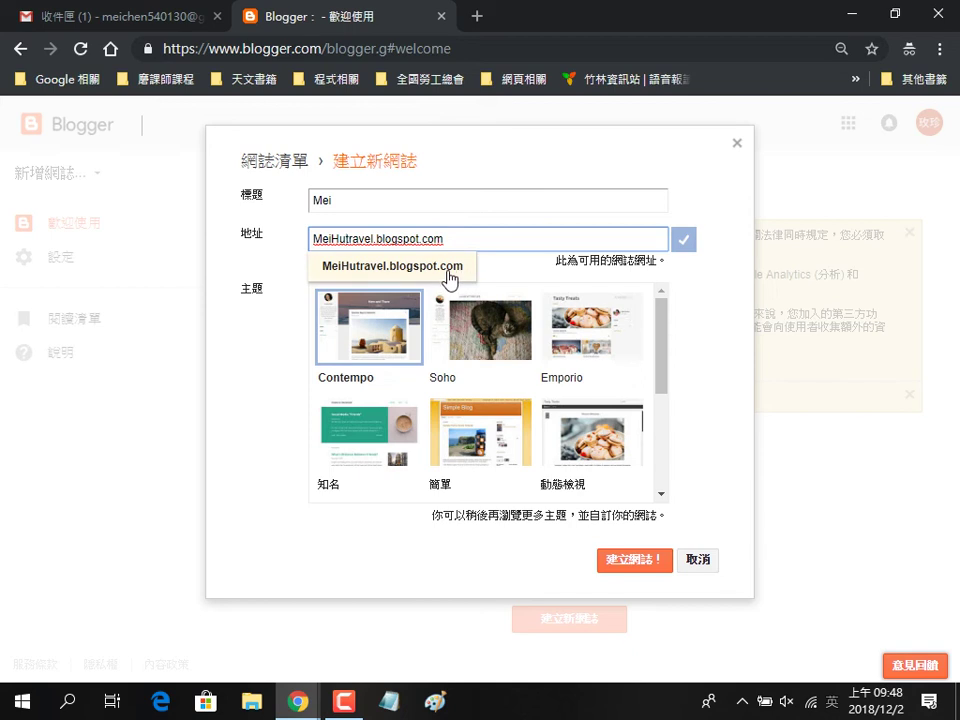
click(448, 272)
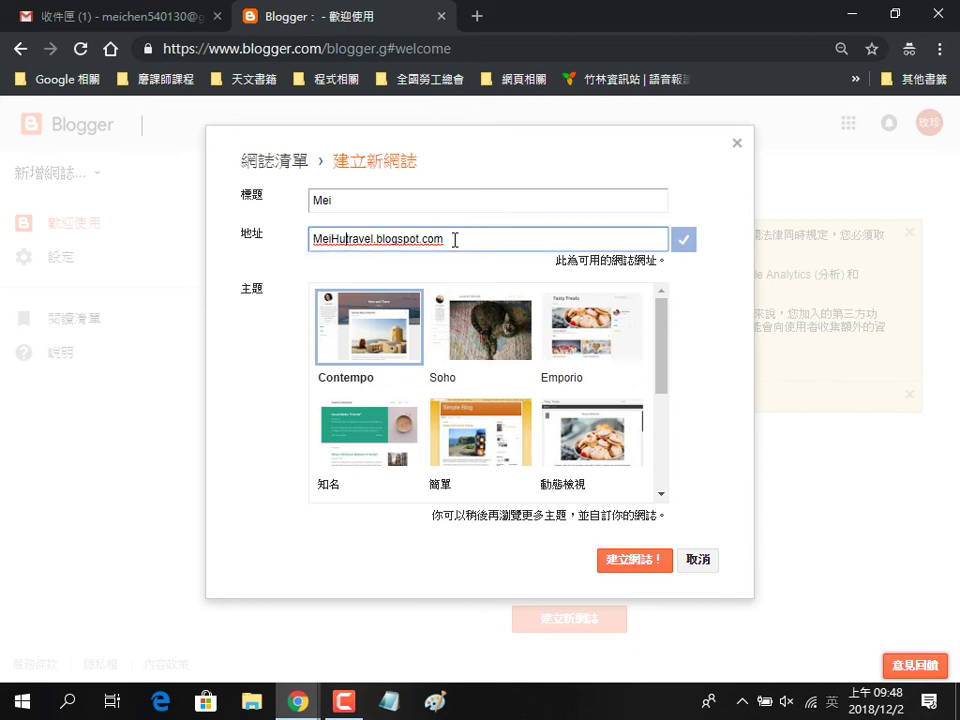
click(455, 240)
Step: Choose the 簡單 theme for the new blog and create the blog
click(476, 446)
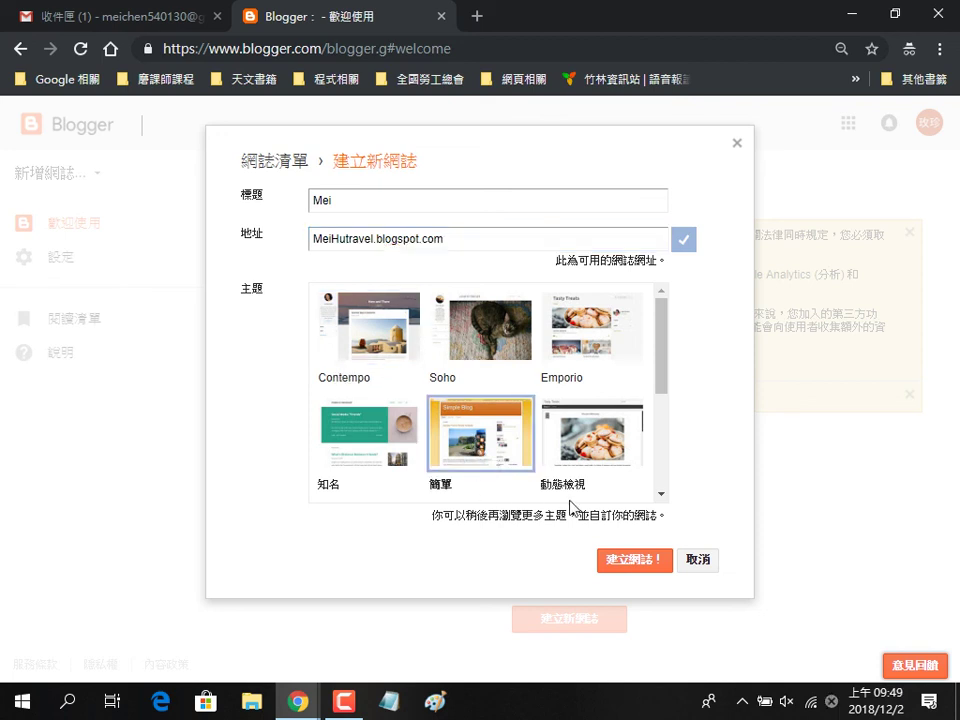
click(641, 566)
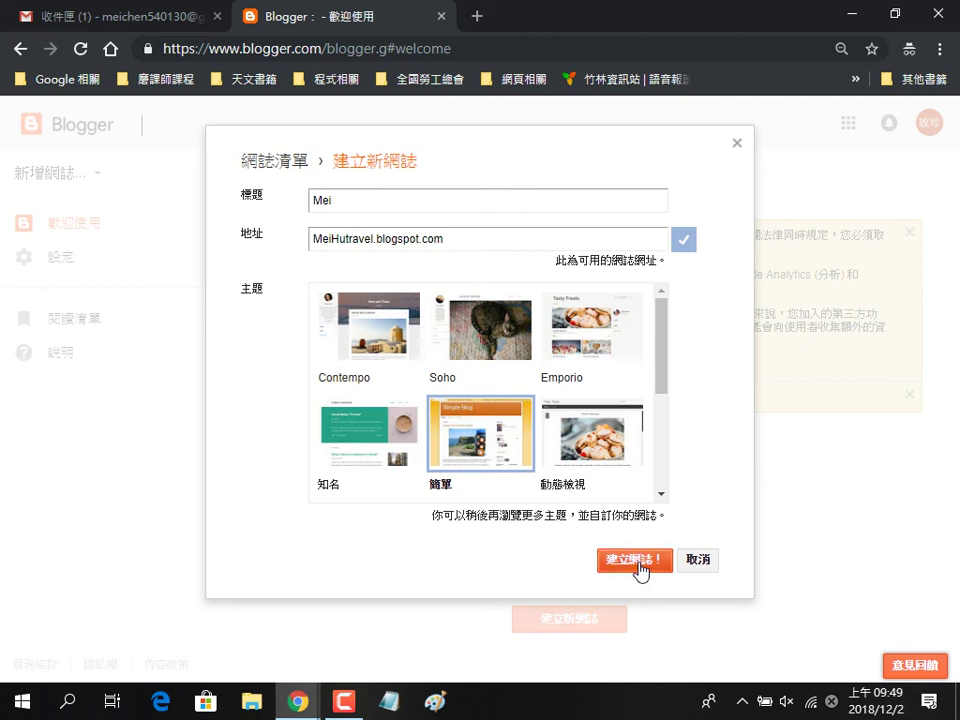